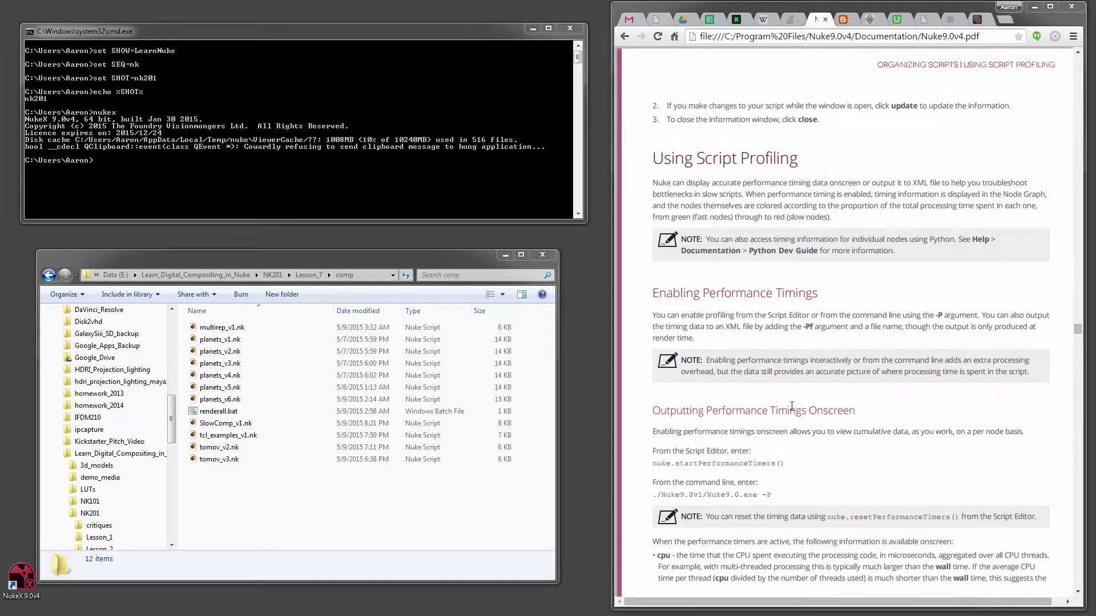
Step: Run 'nukex -P' on the dragged-in SlowComp_v1.nk path to launch NukeX with profiling
click(135, 33)
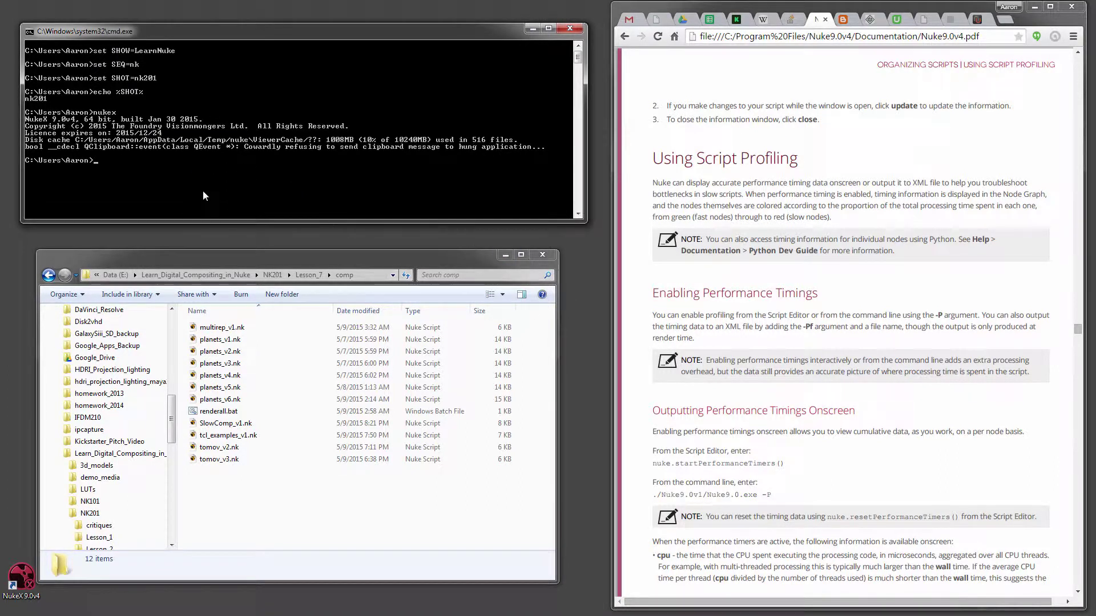
click(169, 170)
text(nukex -P)
drag(196, 430, 195, 169)
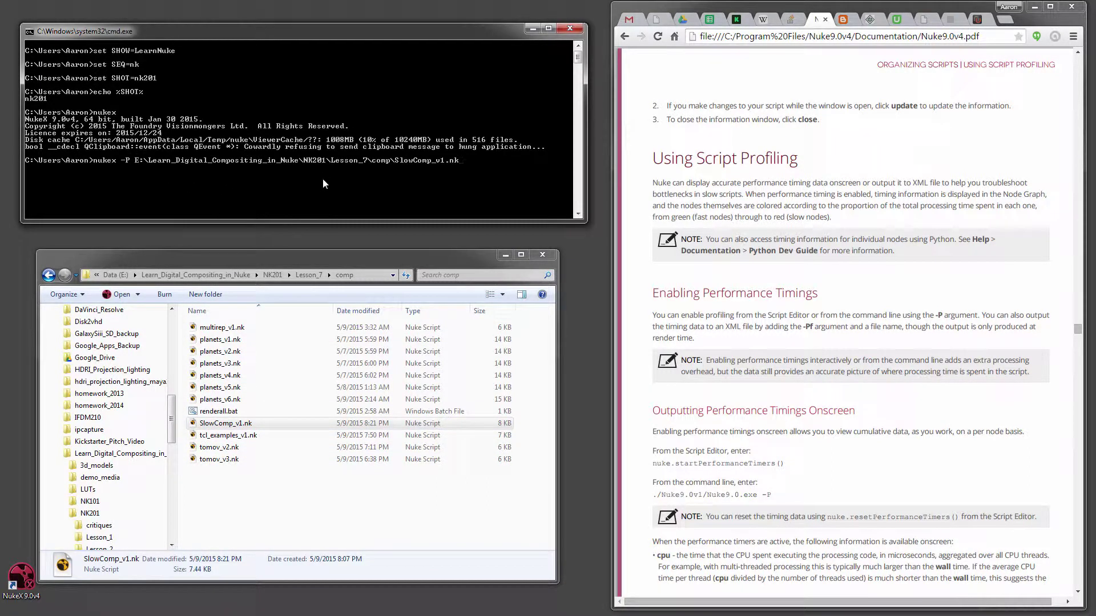
key(Return)
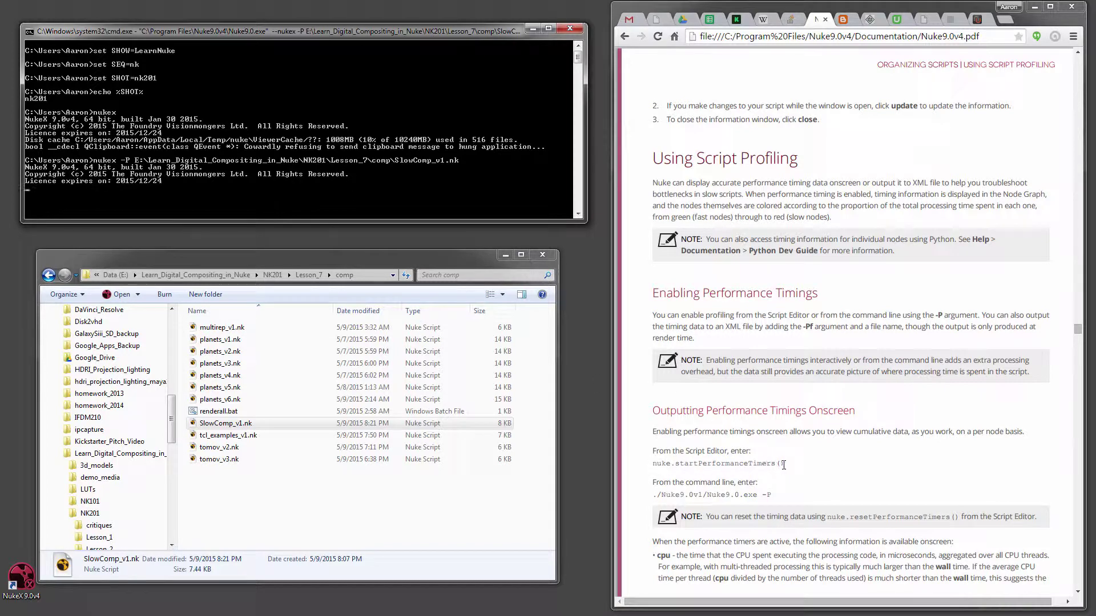
drag(784, 465, 653, 465)
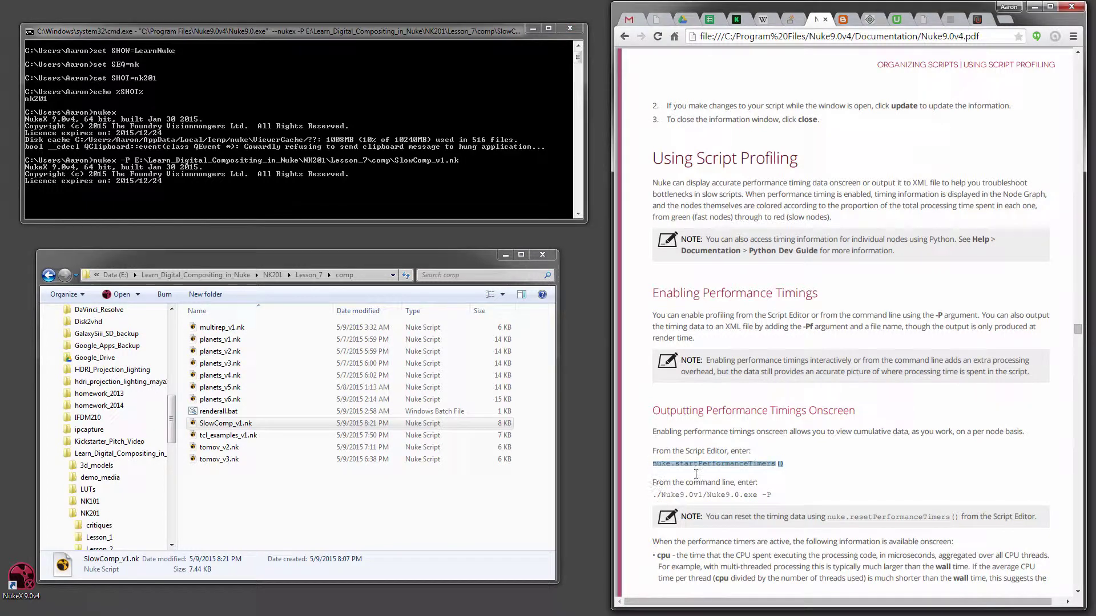
click(679, 473)
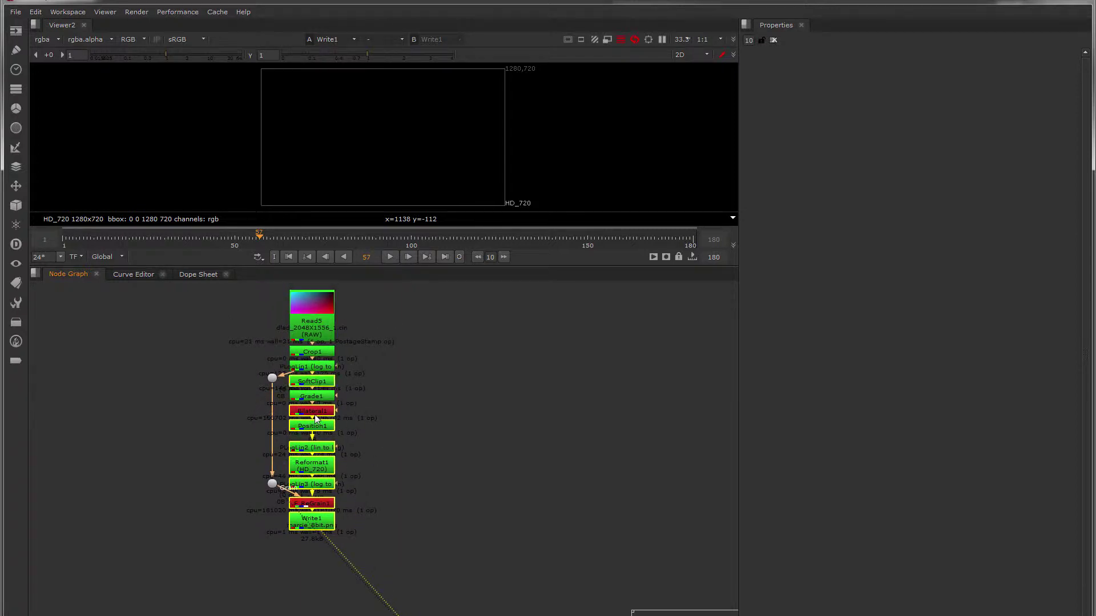
Step: Select Write1 and maximize Nuke so the viewer renders the HD_720 portrait frame
click(318, 526)
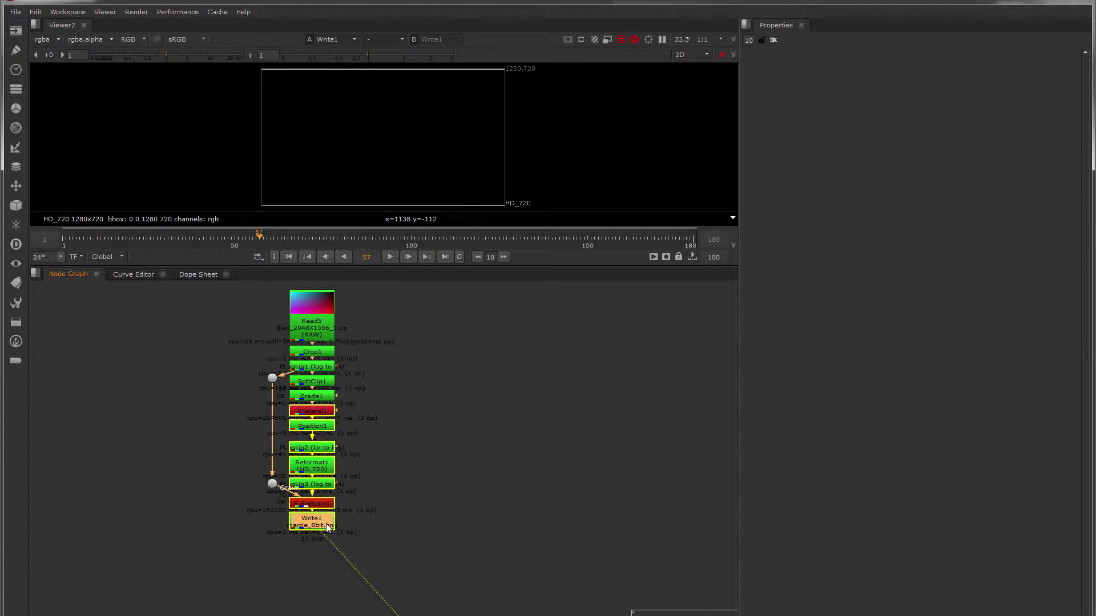
double_click(553, 3)
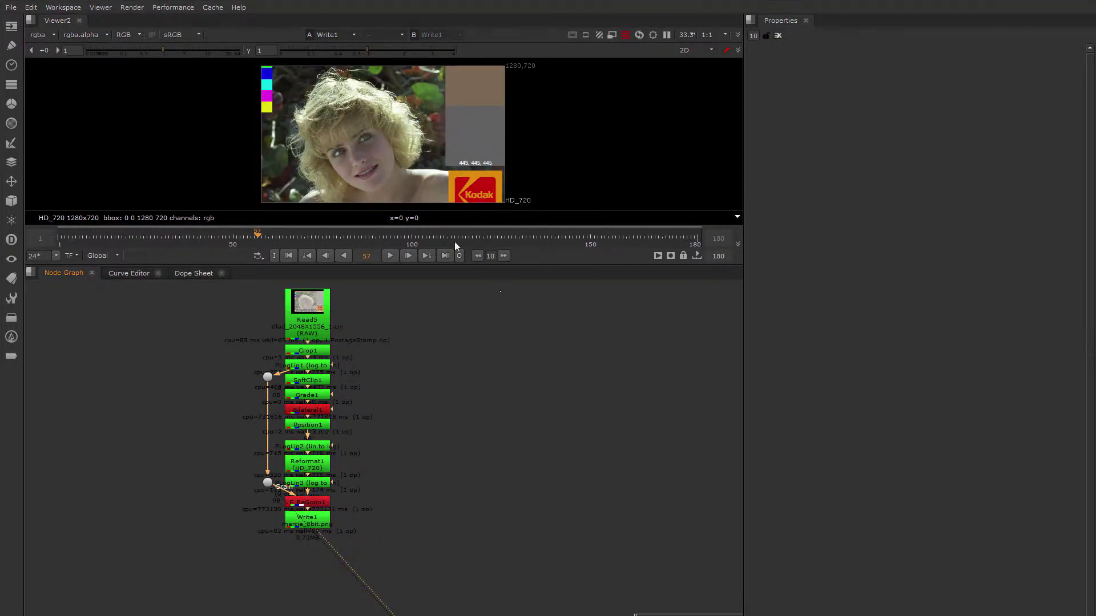
Step: Zoom and pan the node graph to read Bilateral1 (cpu=731816 ms) and F_ReGrain1 (cpu=773130 ms) timings
scroll(399, 143, up, 3)
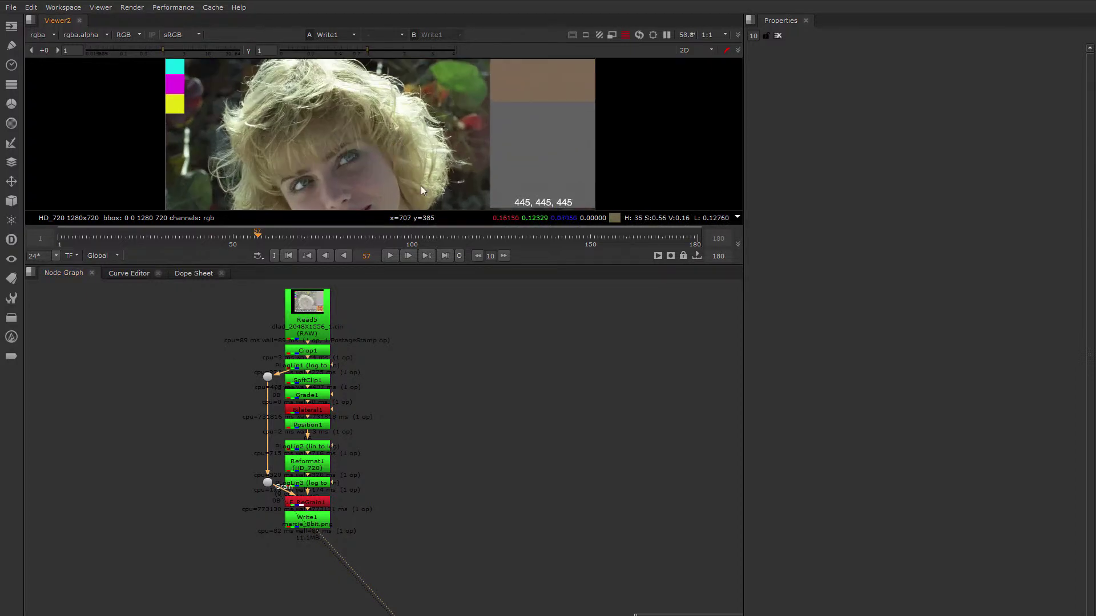
scroll(277, 396, up, 5)
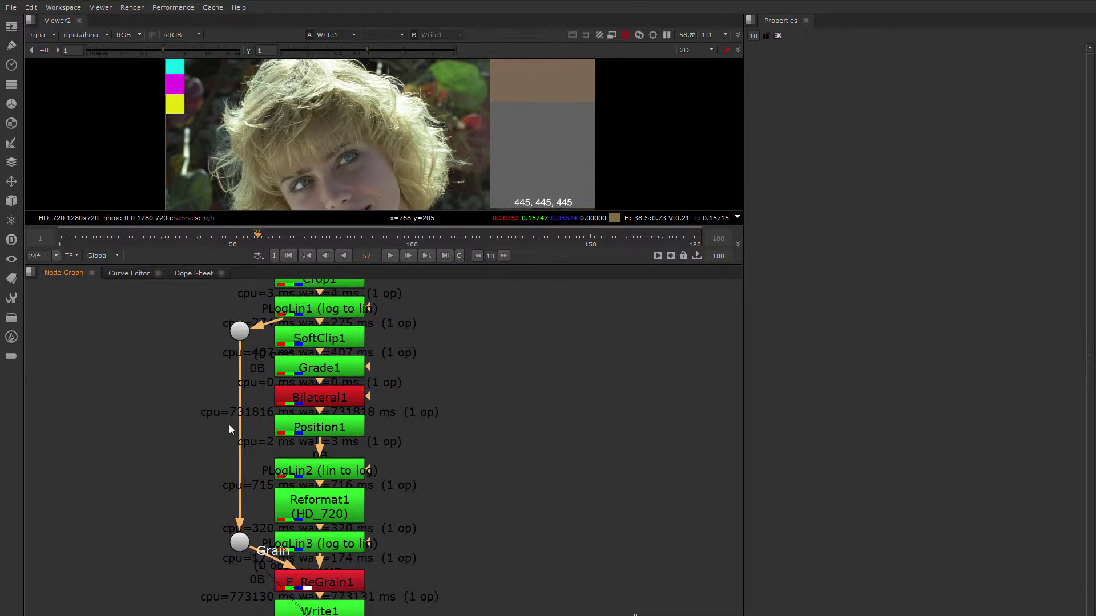
scroll(229, 425, down, 2)
scroll(248, 495, up, 2)
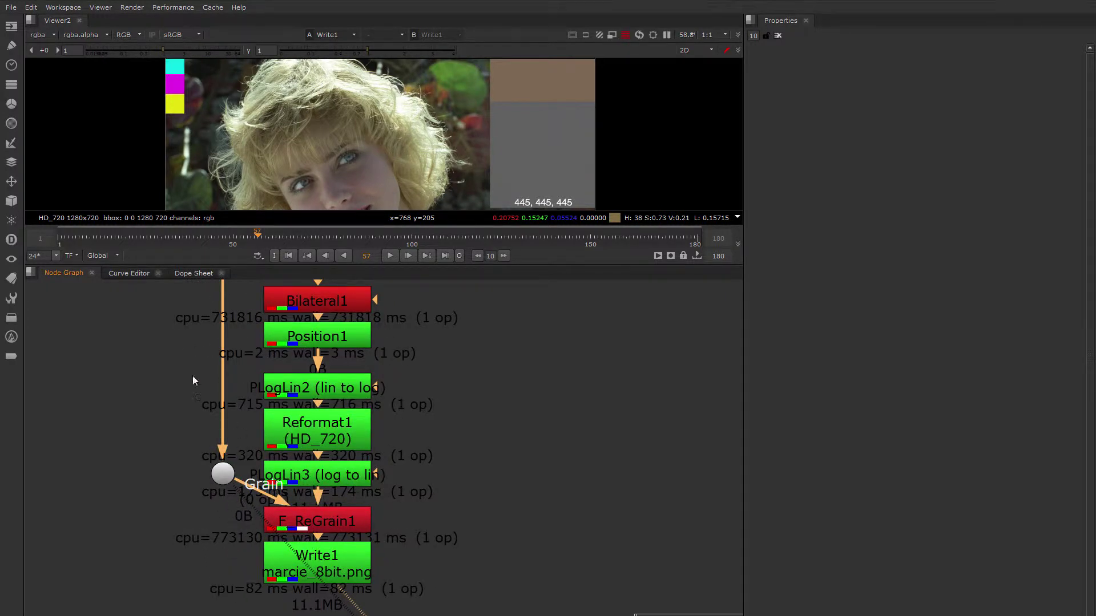
middle_drag(190, 370, 151, 362)
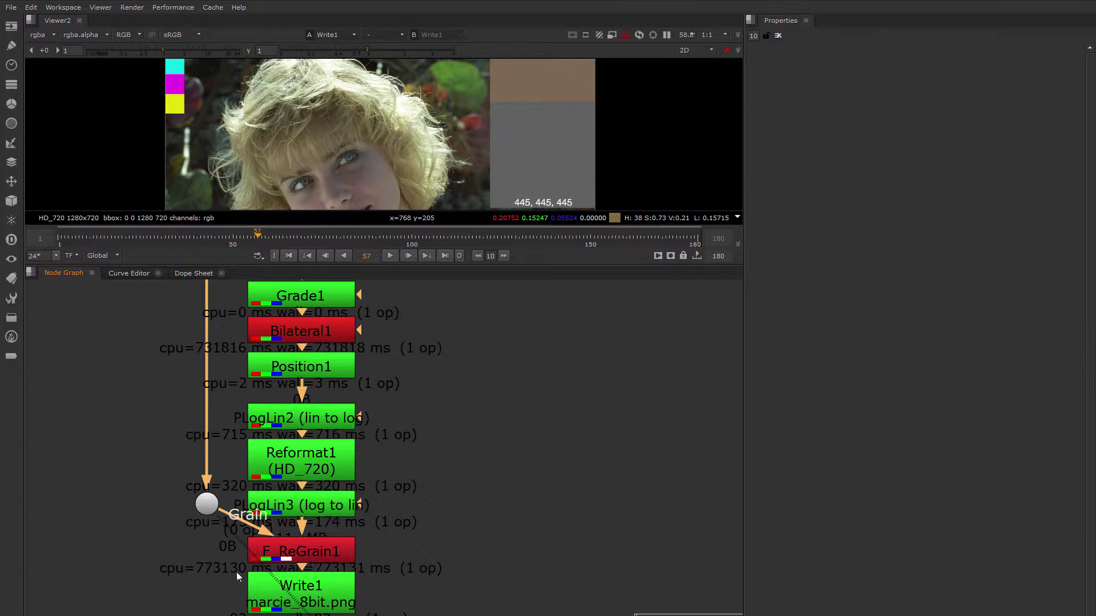
scroll(134, 502, down, 3)
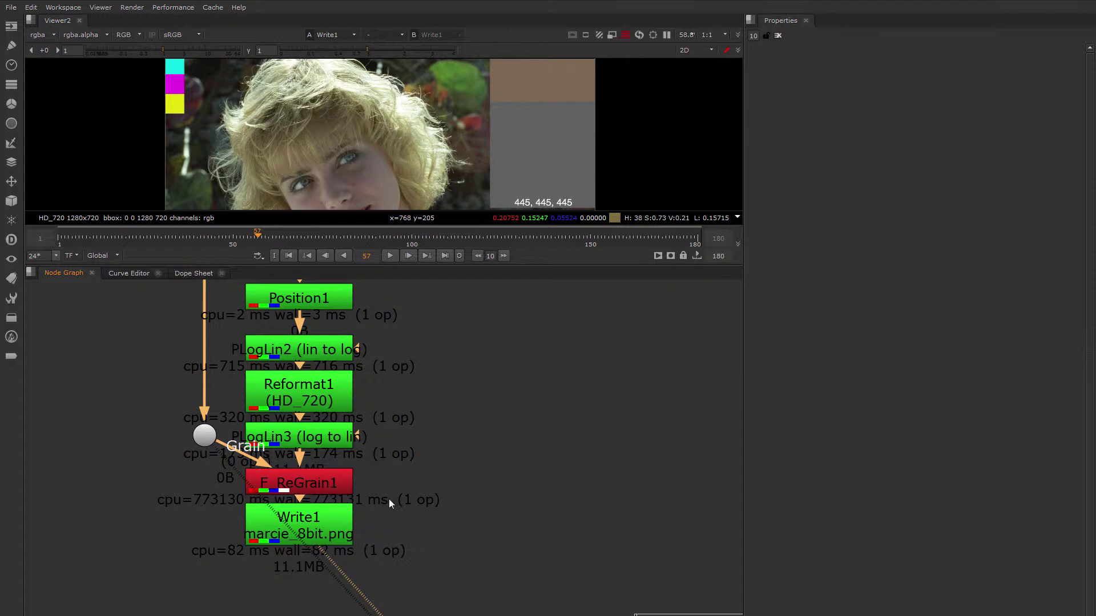
scroll(456, 376, up, 4)
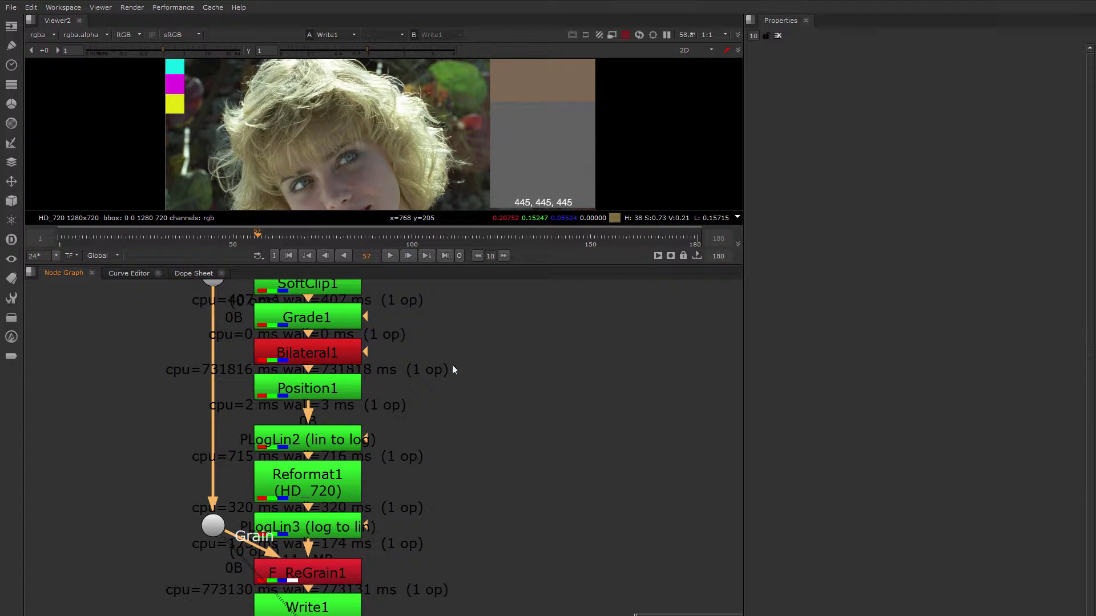
click(375, 361)
middle_drag(556, 386, 470, 381)
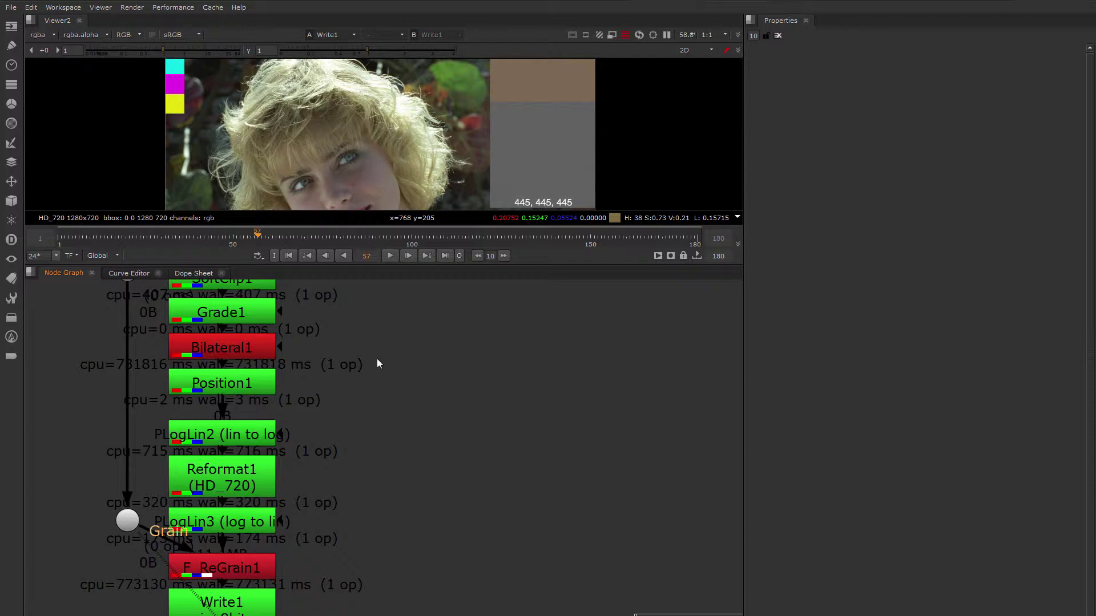
Step: Disable both the Bilateral1 and F_ReGrain1 nodes in their node settings
double_click(258, 349)
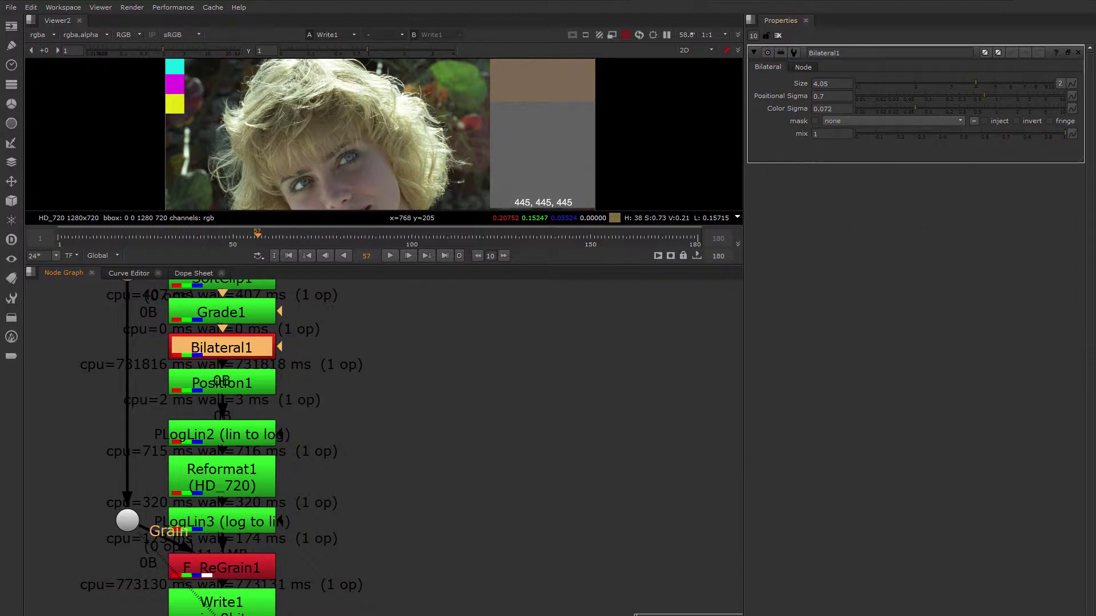
click(805, 68)
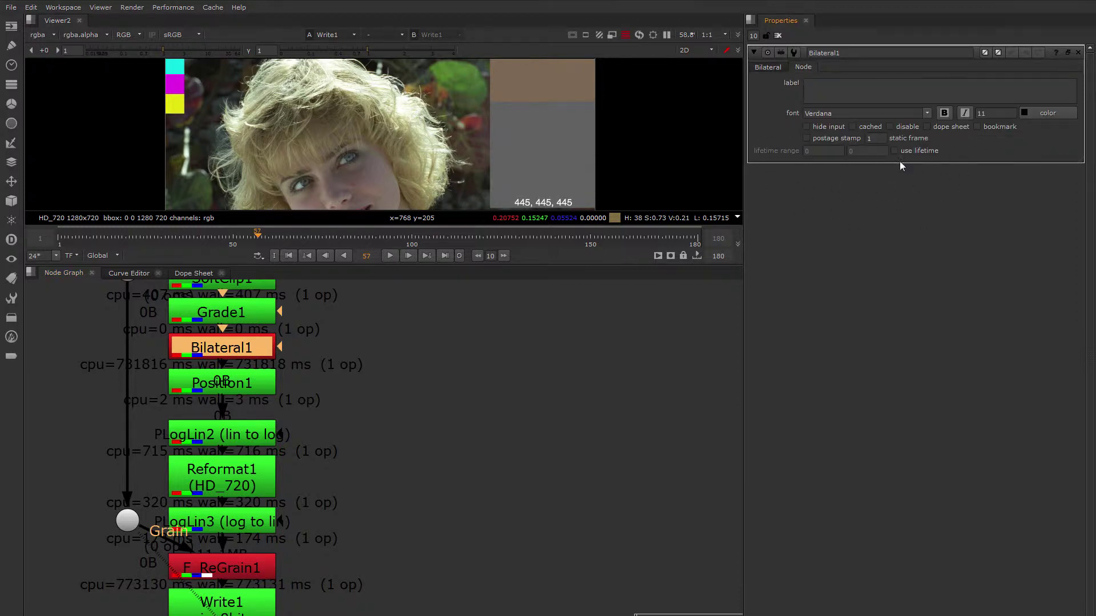
click(890, 127)
double_click(276, 478)
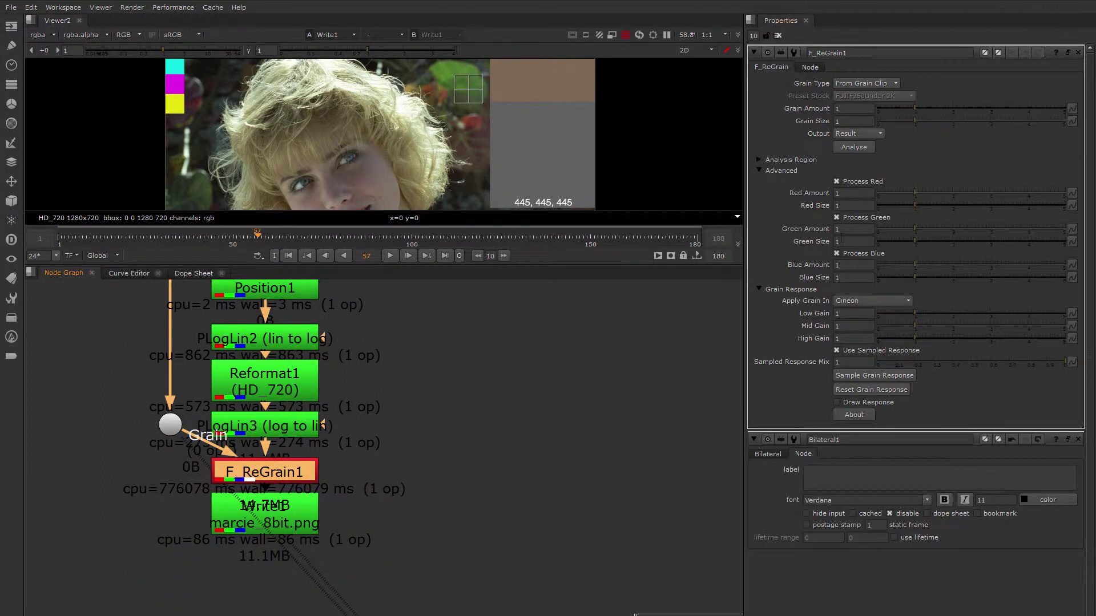
click(808, 67)
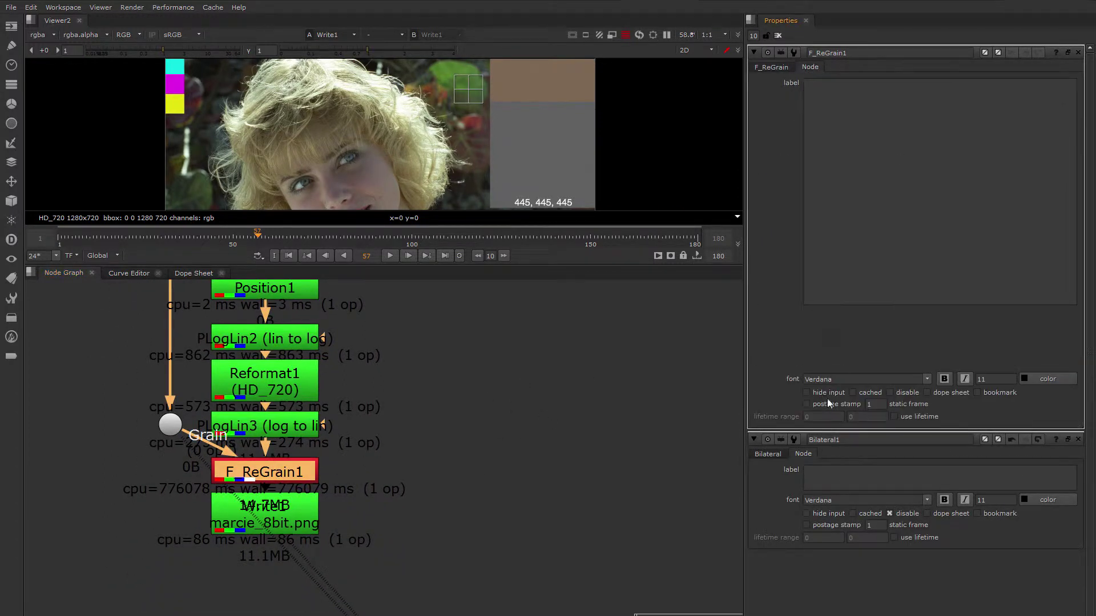
click(890, 393)
Step: Clear the properties panels, recentre the graph and reopen Bilateral1's settings
middle_drag(517, 397, 537, 351)
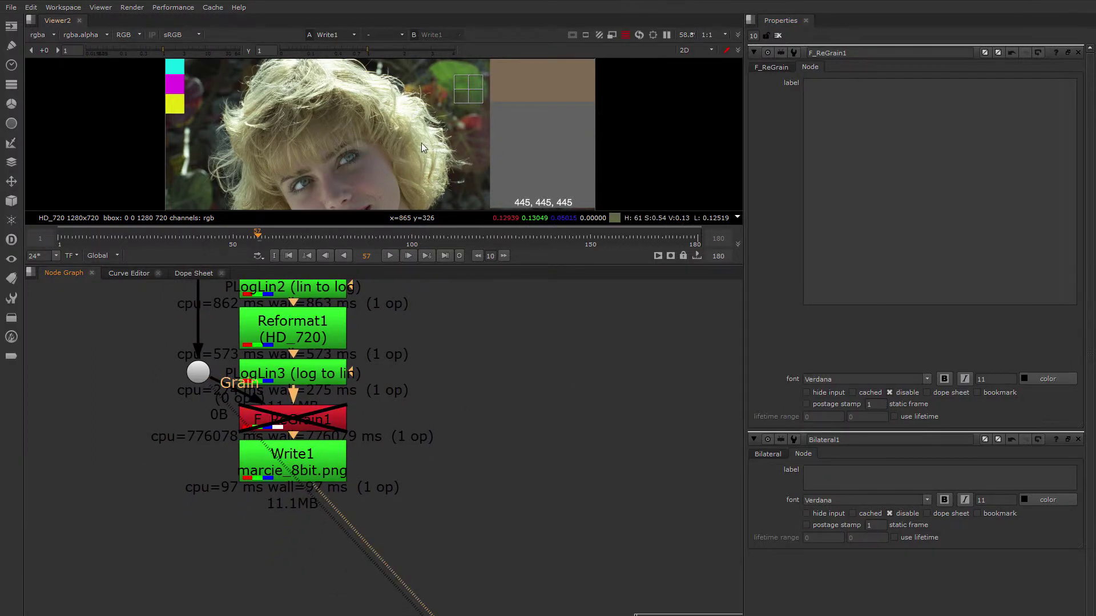
click(778, 35)
scroll(456, 131, up, 3)
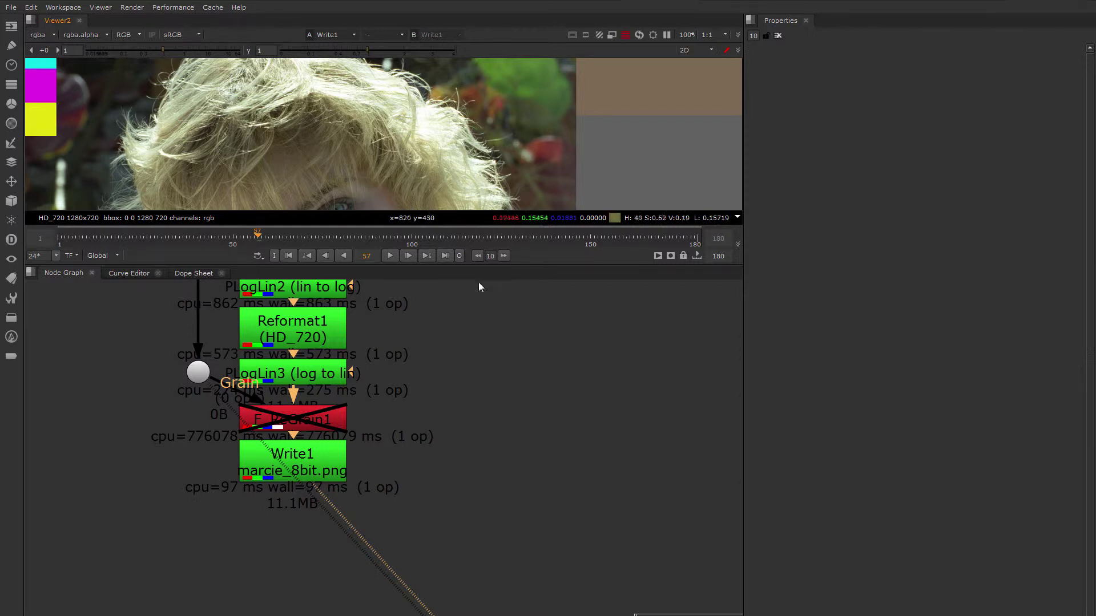
middle_drag(474, 326, 436, 482)
middle_drag(372, 394, 466, 431)
scroll(489, 423, down, 2)
click(315, 333)
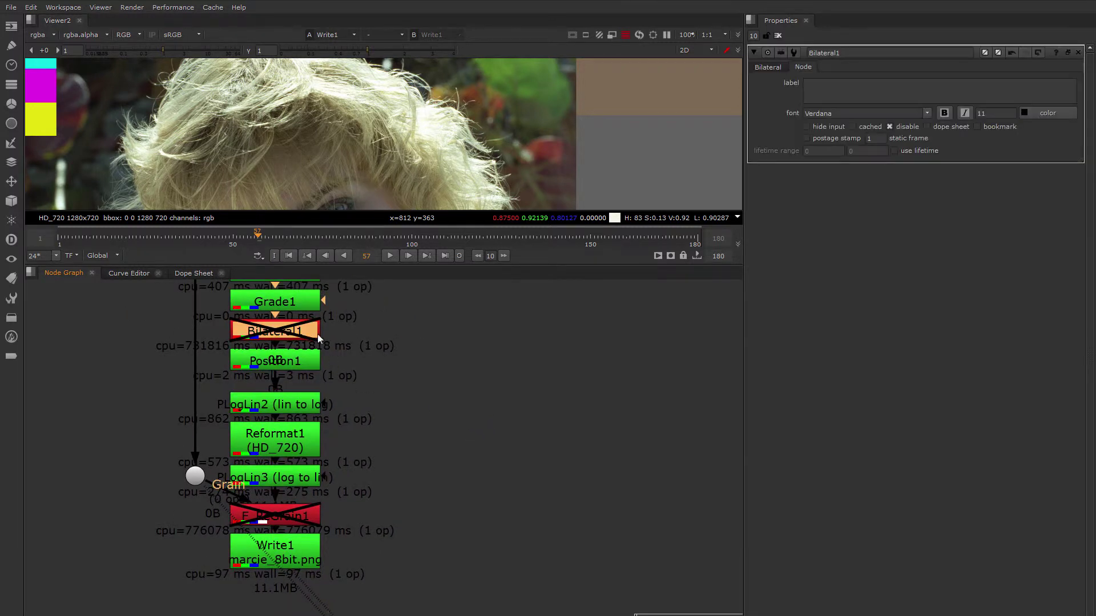
middle_drag(330, 339, 236, 301)
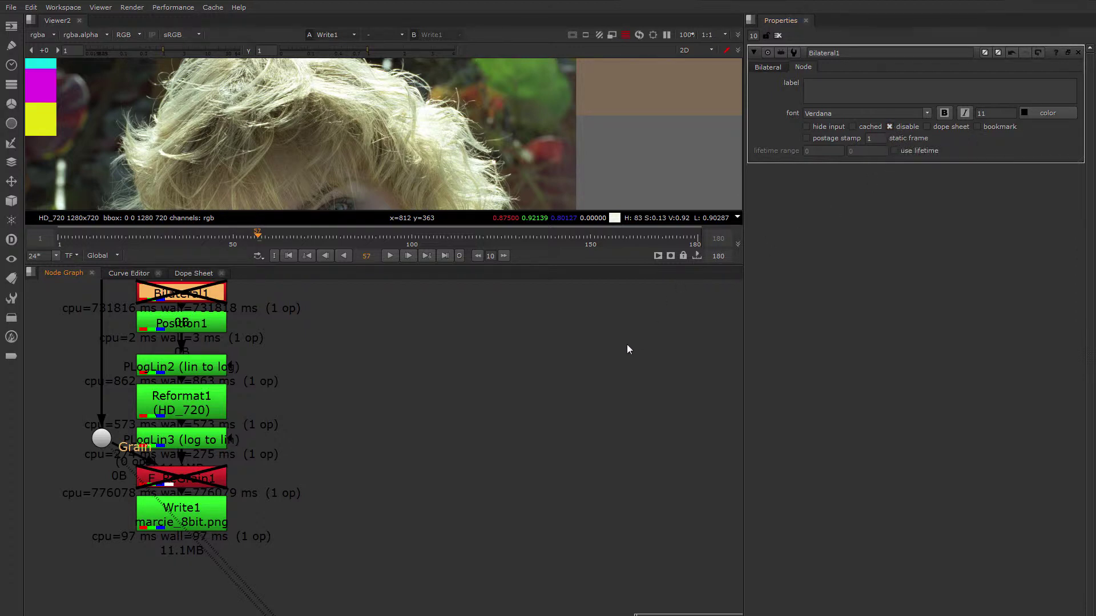
Step: Give Bilateral1's disable setting the expression $gui
right_click(894, 130)
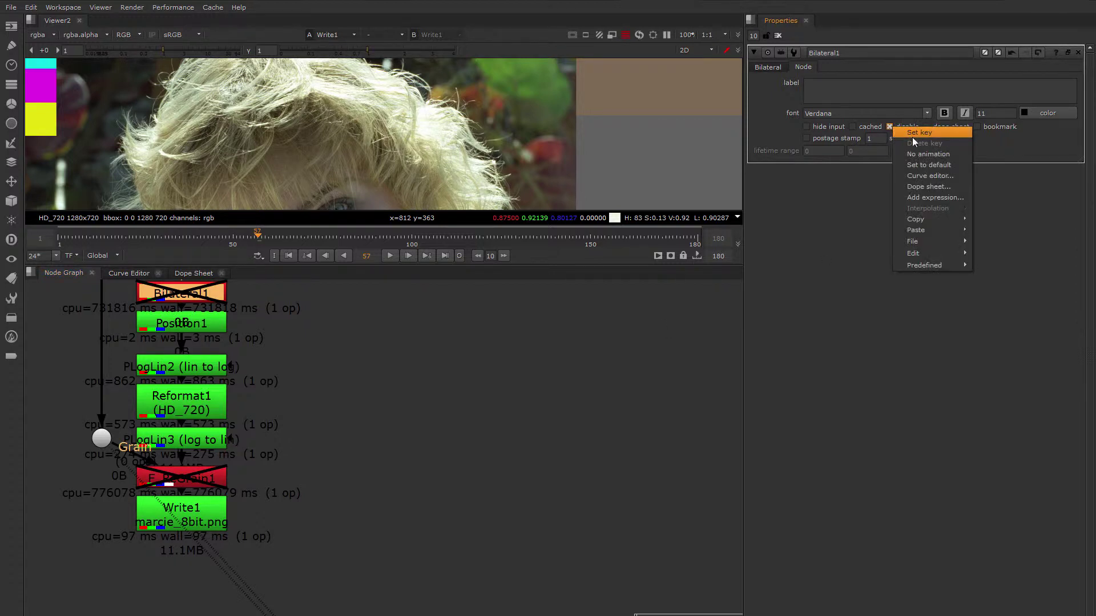
click(930, 198)
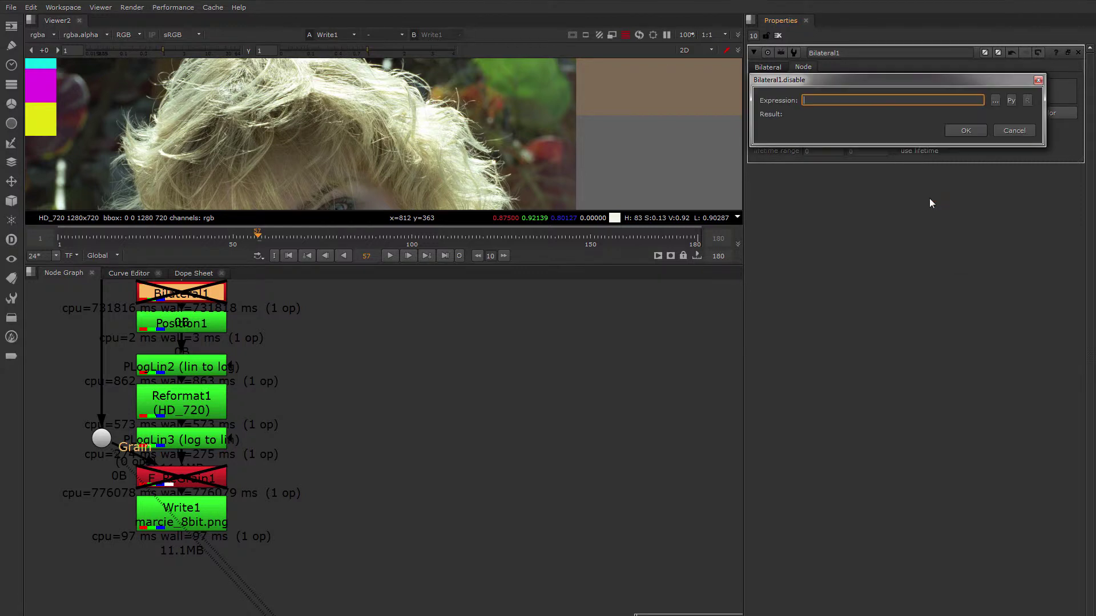
drag(842, 84, 547, 318)
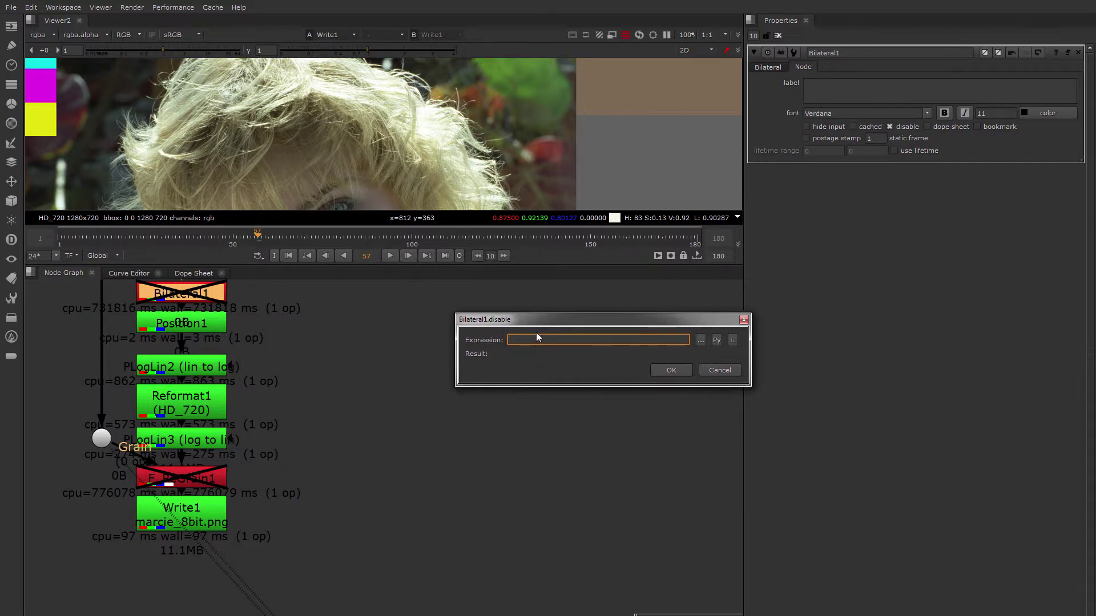
text($gui)
drag(510, 341, 528, 340)
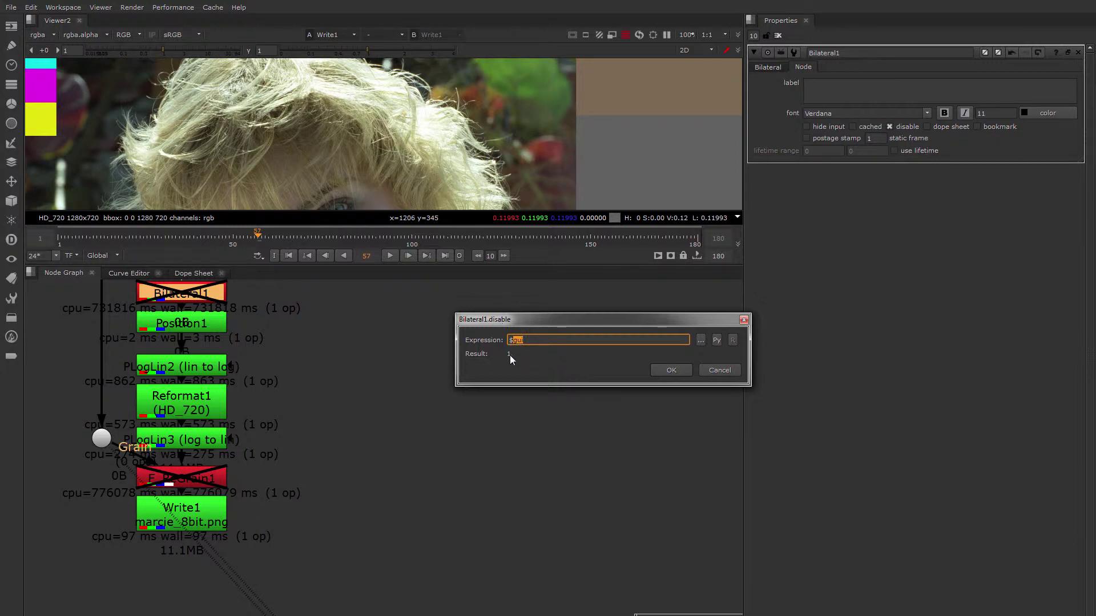
key(End)
click(670, 371)
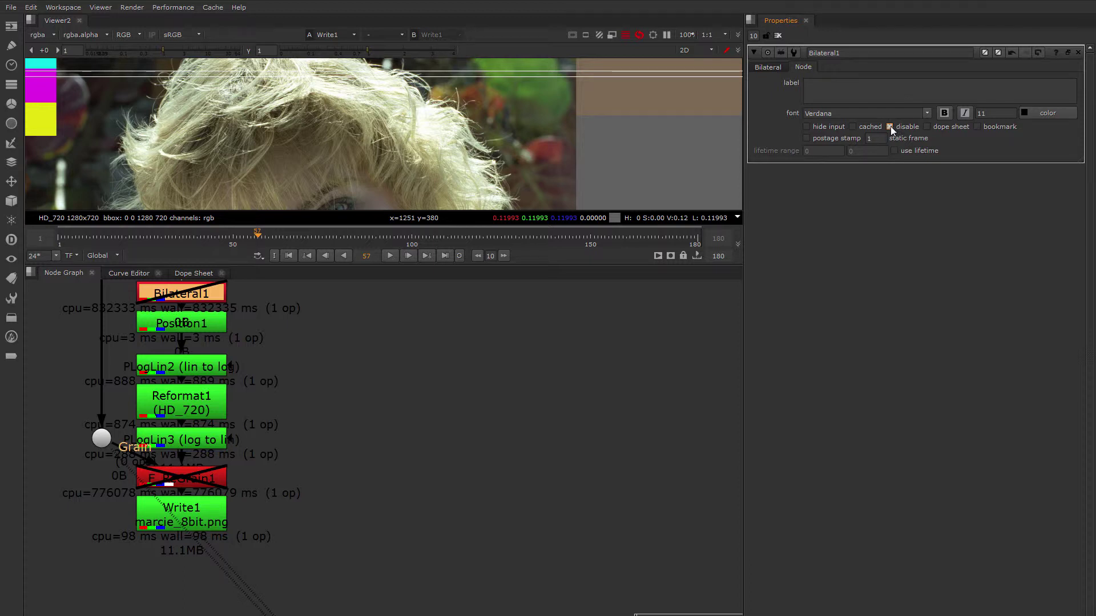
Step: Set F_ReGrain1's disable setting to the expression Bilateral1.disable
click(197, 479)
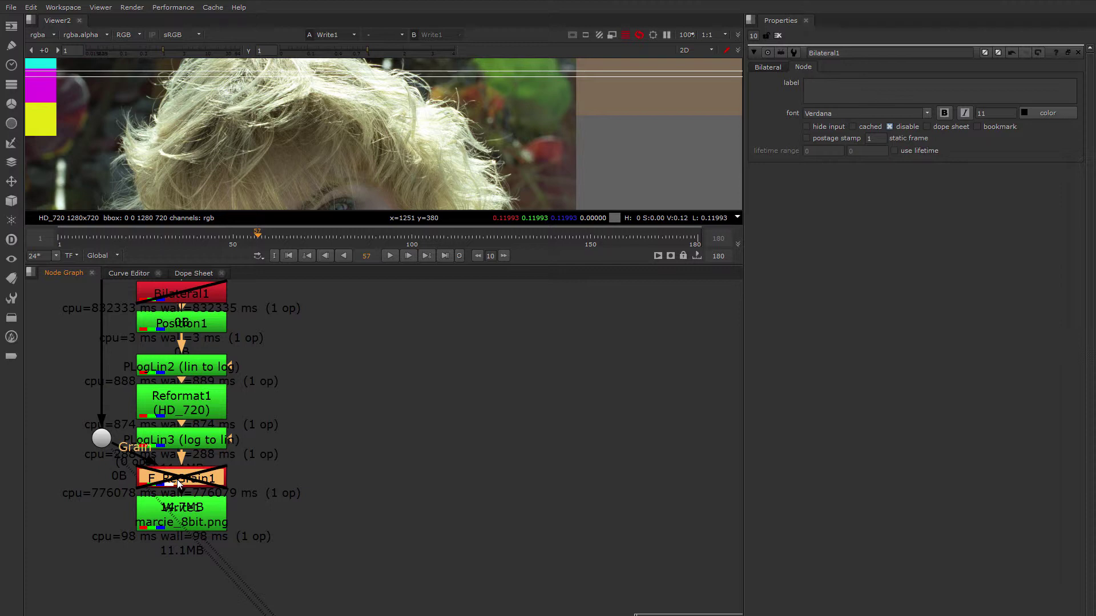
double_click(179, 484)
click(889, 392)
right_click(890, 393)
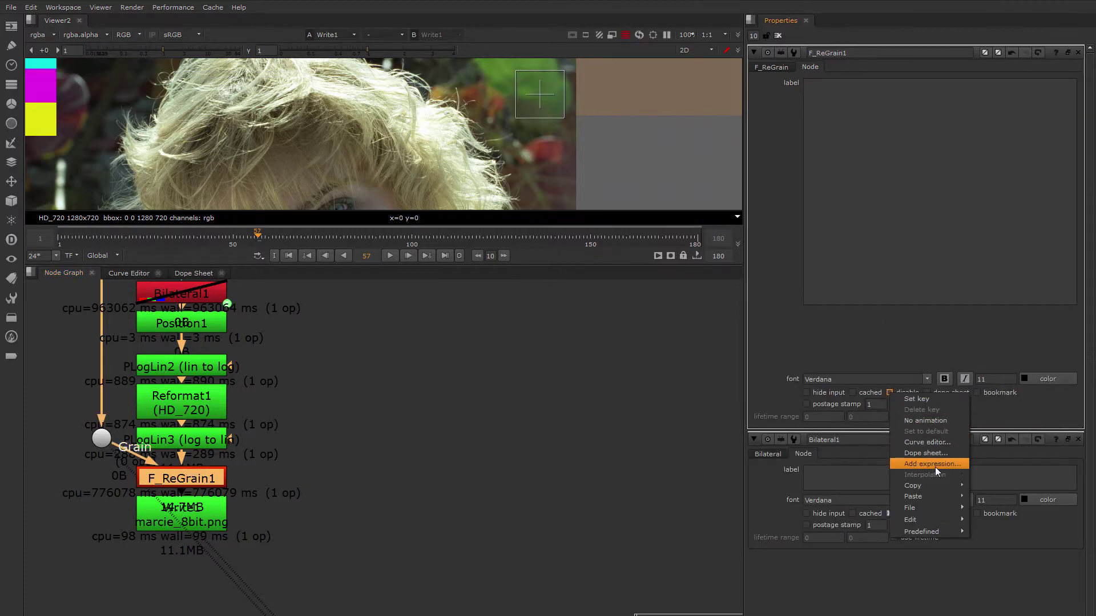
click(933, 464)
text(Bilateral1.disable)
click(961, 135)
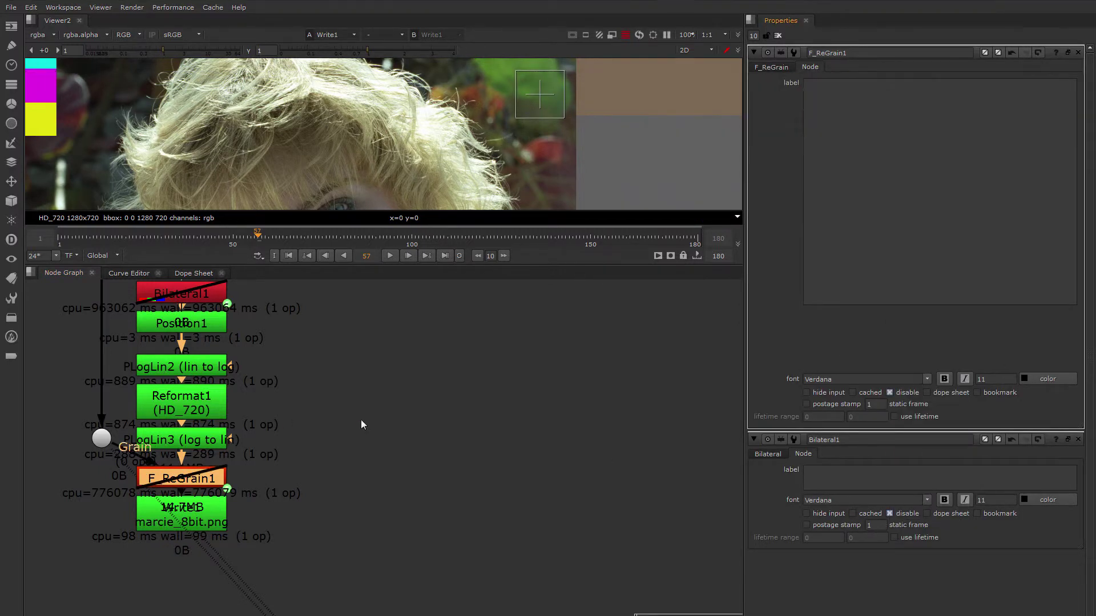
Step: Save the script as a new comp version, SlowComp_v2
middle_drag(362, 425, 404, 420)
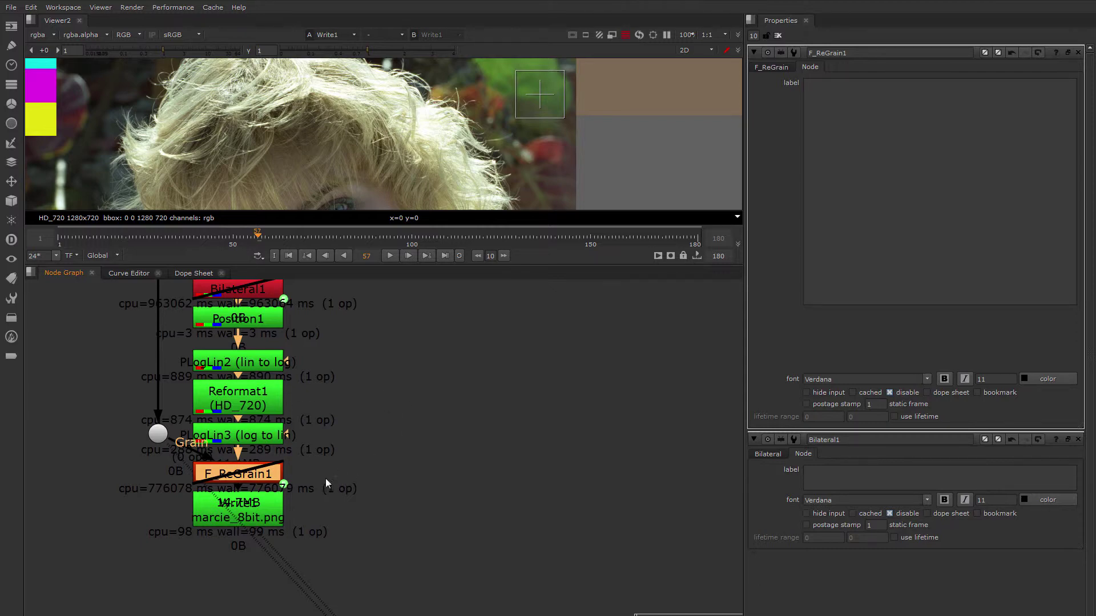
click(12, 9)
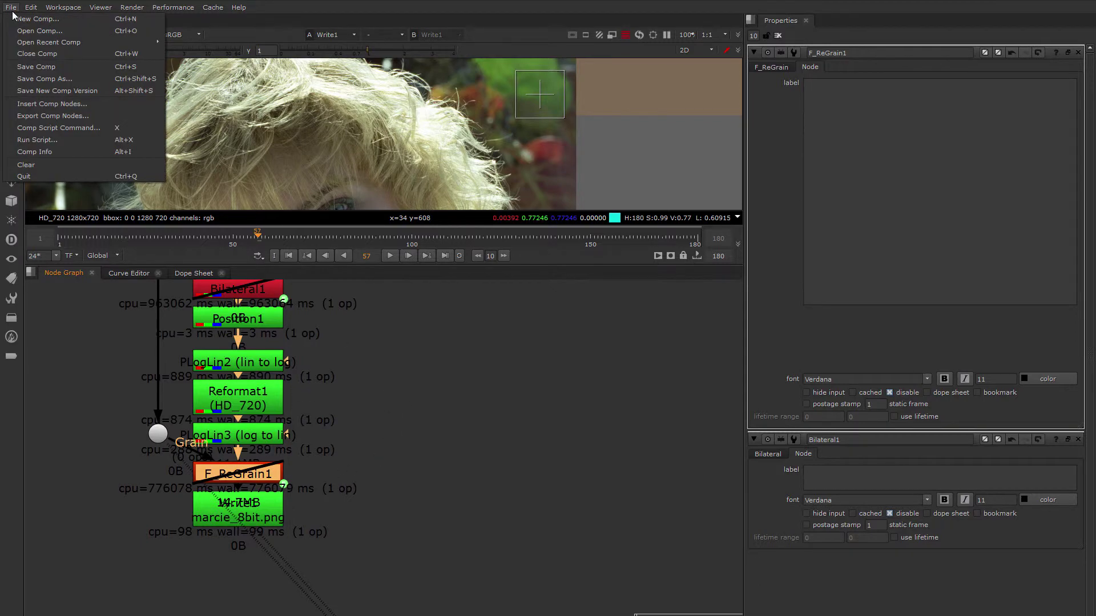
click(71, 91)
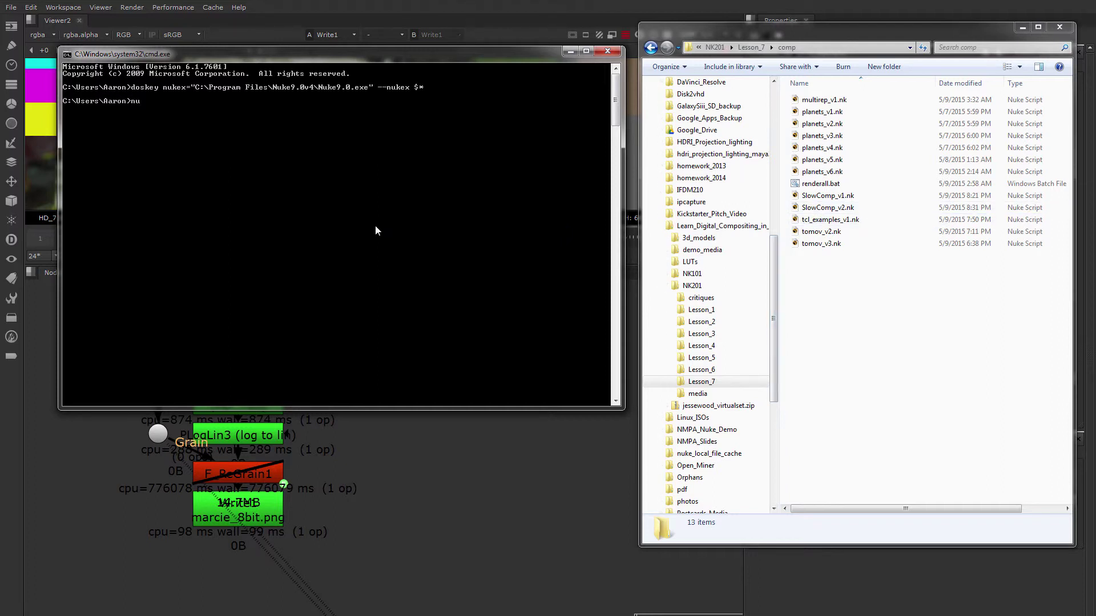
Step: Render frame 1 of SlowComp_v2.nk with 'nuke -F 1 -ix' and open Lesson_7's output folder
text(kex -F 1 -ix)
drag(828, 208, 315, 132)
key(Return)
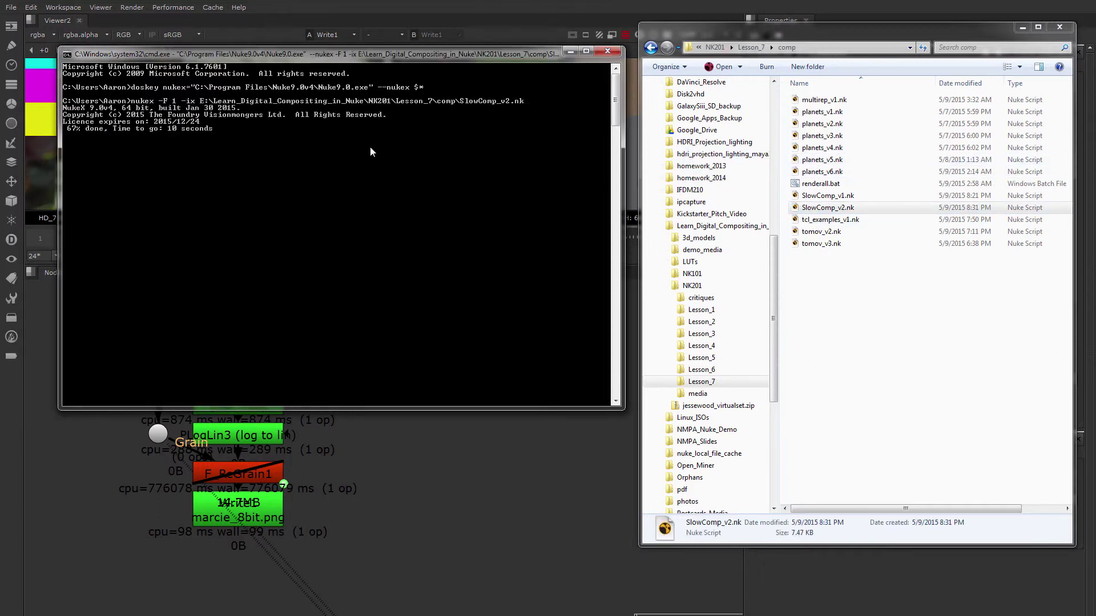
click(672, 382)
click(705, 394)
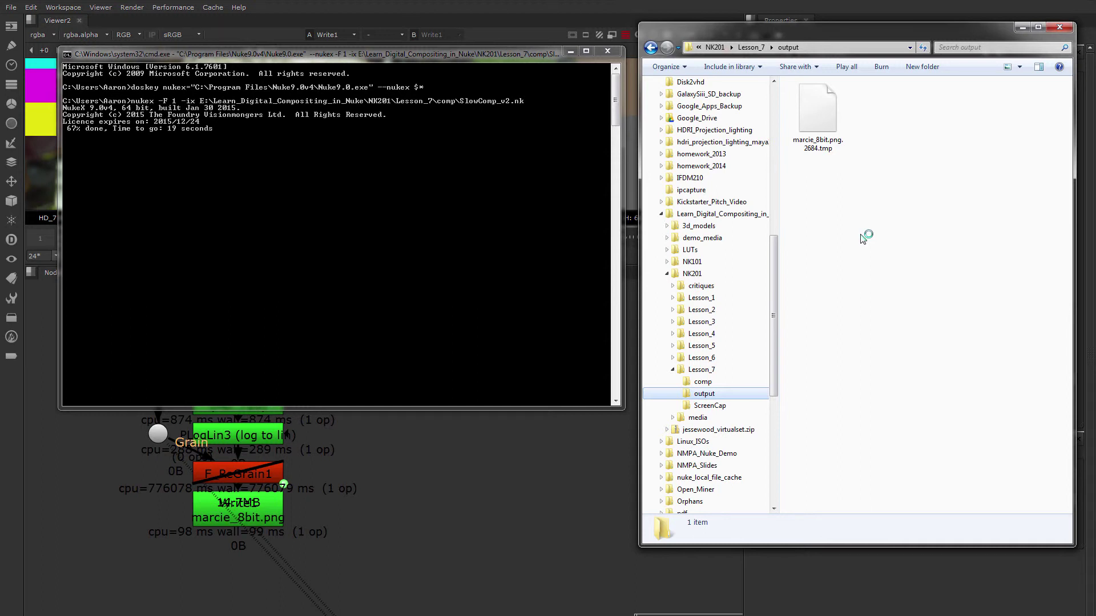
right_click(809, 125)
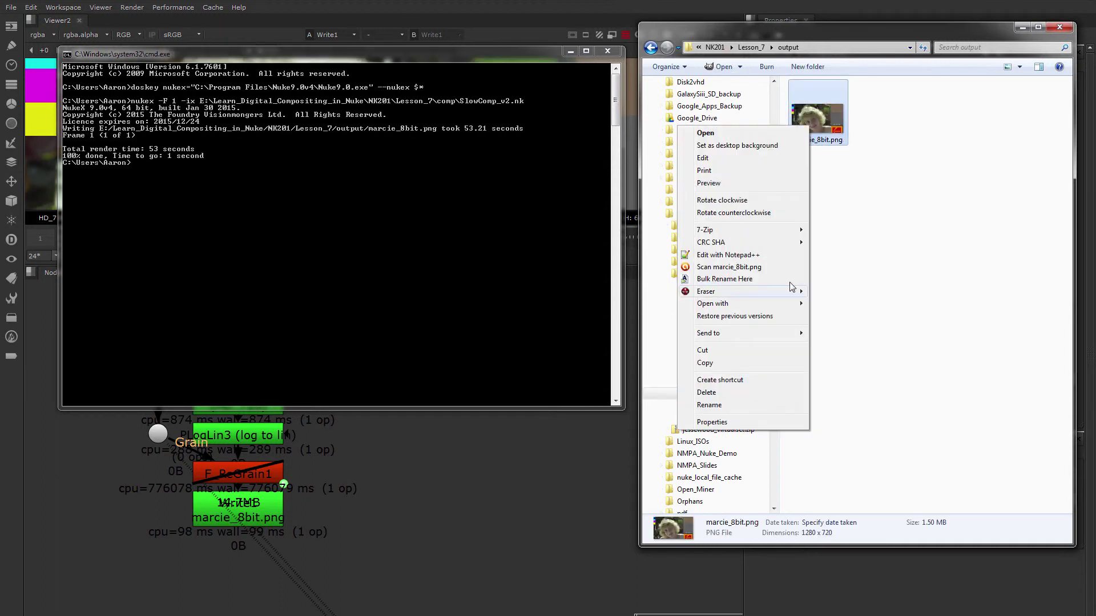
mouse_move(742, 299)
click(564, 365)
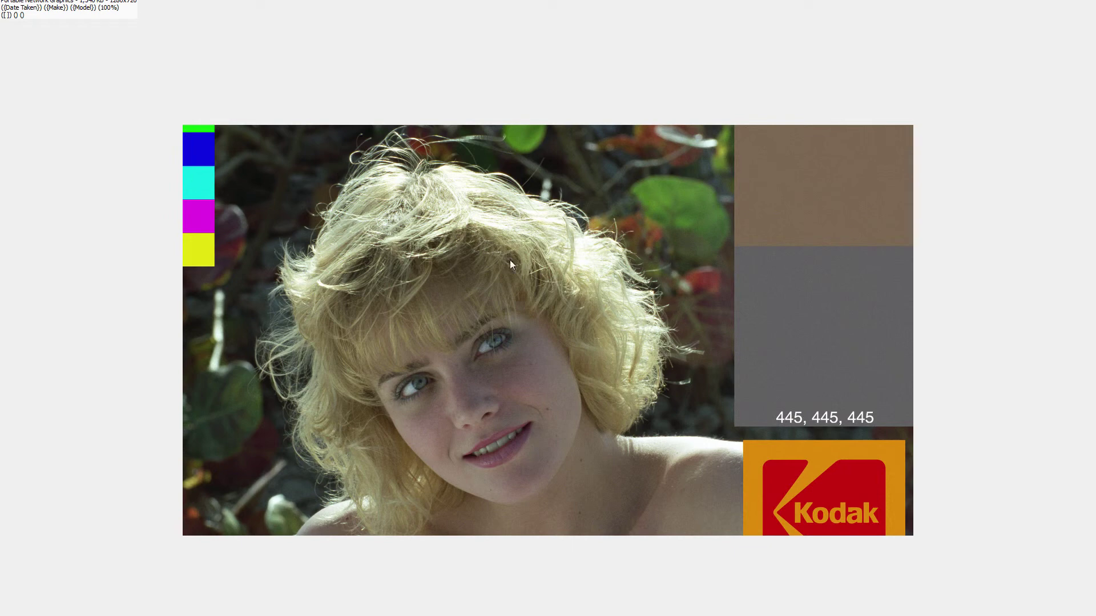
double_click(758, 323)
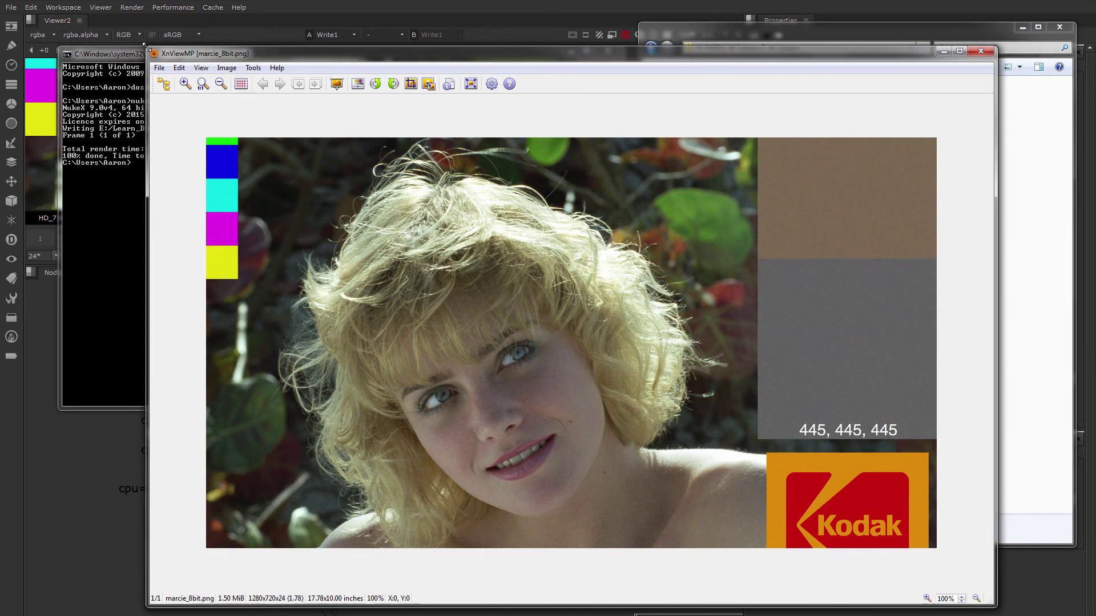
drag(146, 46, 306, 123)
drag(434, 134, 320, 77)
drag(879, 237, 917, 231)
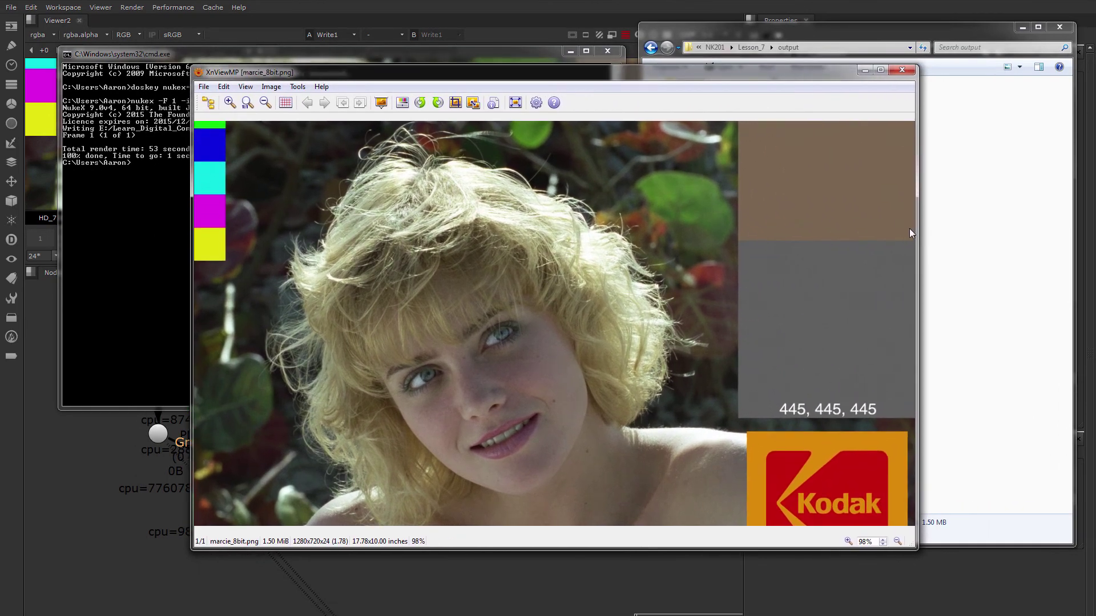
click(902, 70)
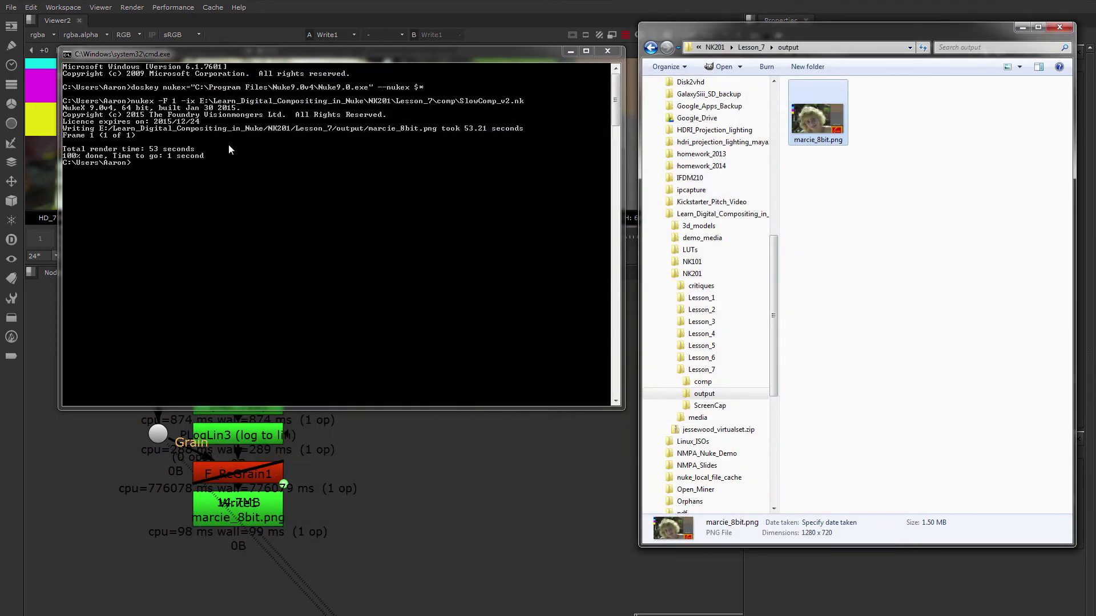